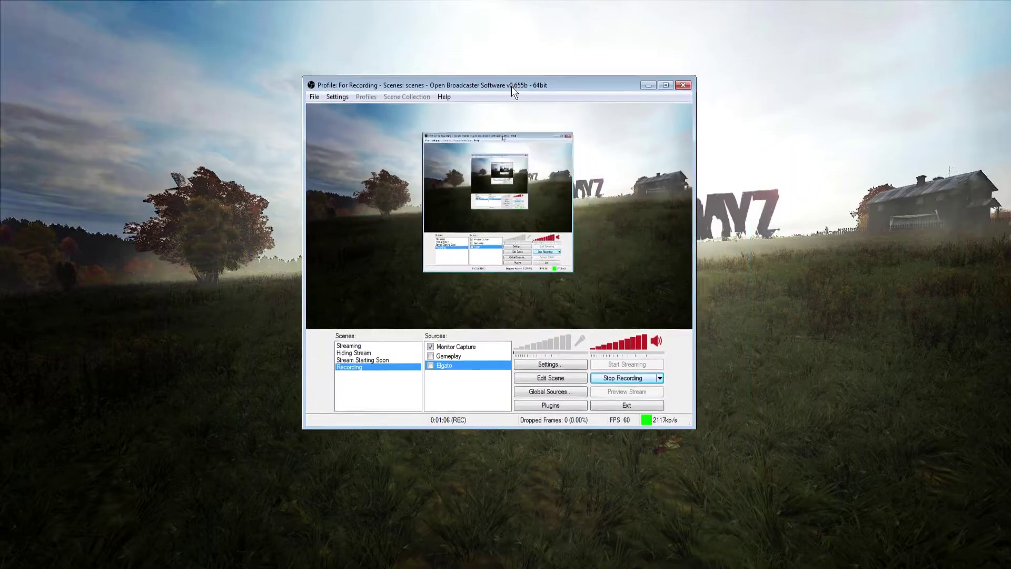
# Move the OBS Classic main window lower on the screen
pyautogui.moveTo(511, 86); pyautogui.dragTo(525, 131)
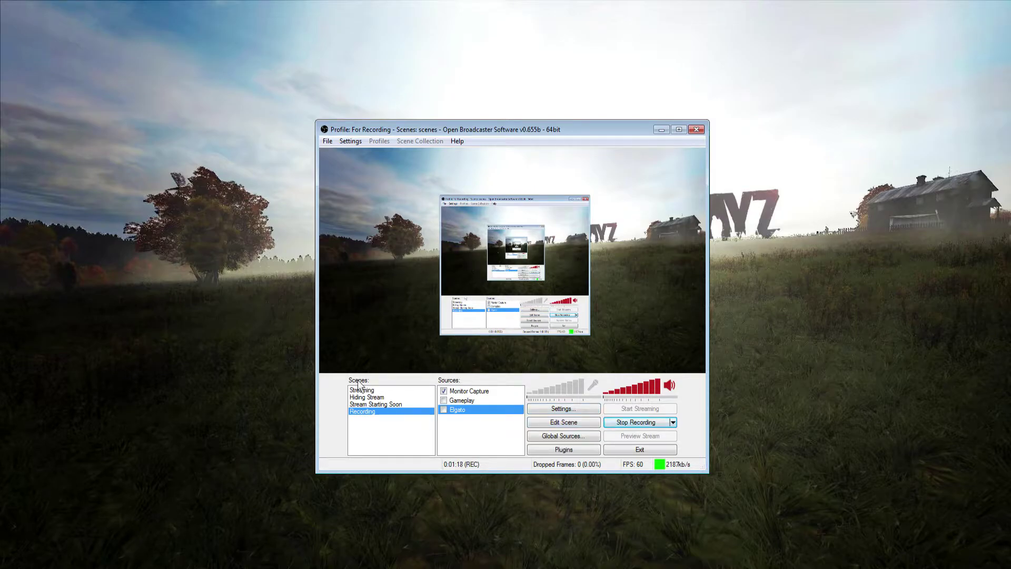
# Open Settings on the Encoding page and enable CBR video encoding
pyautogui.click(563, 410)
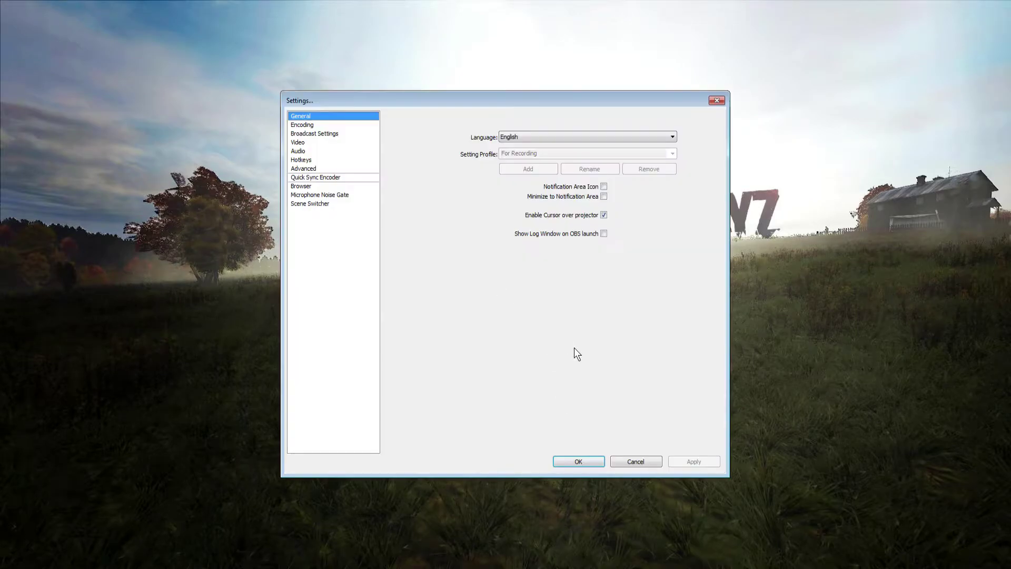
pyautogui.moveTo(459, 100); pyautogui.dragTo(471, 104)
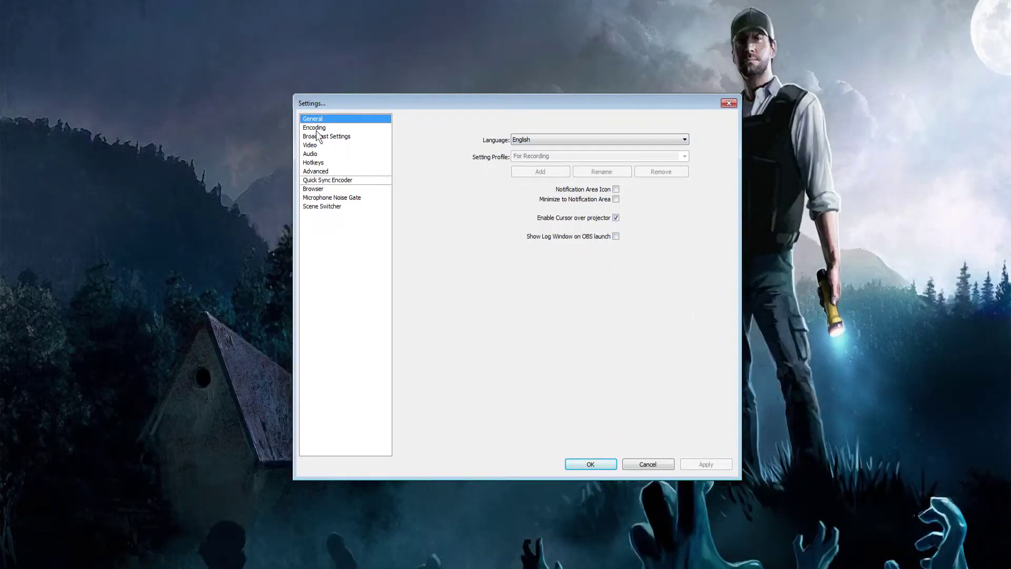
pyautogui.click(316, 128)
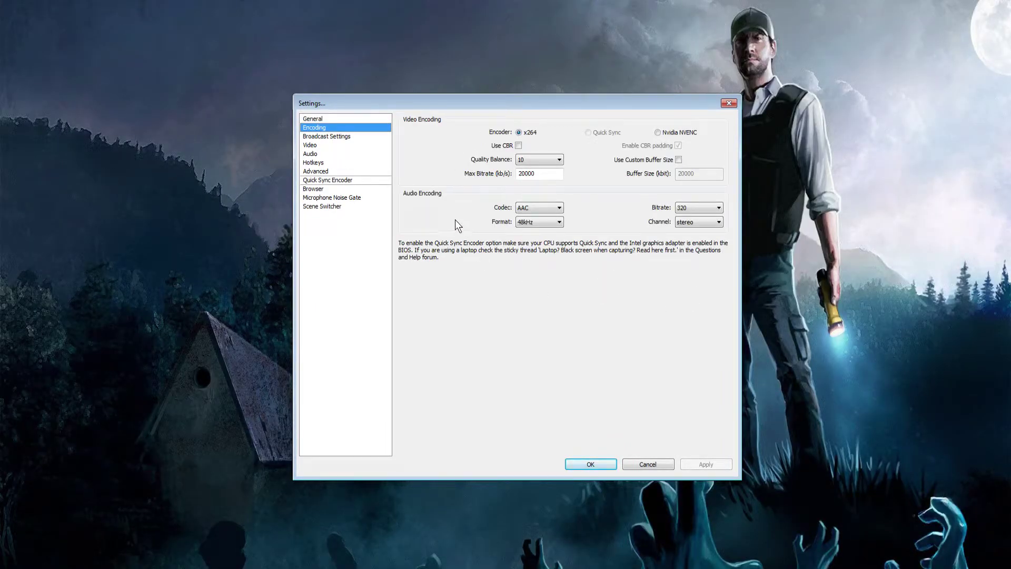
pyautogui.click(519, 146)
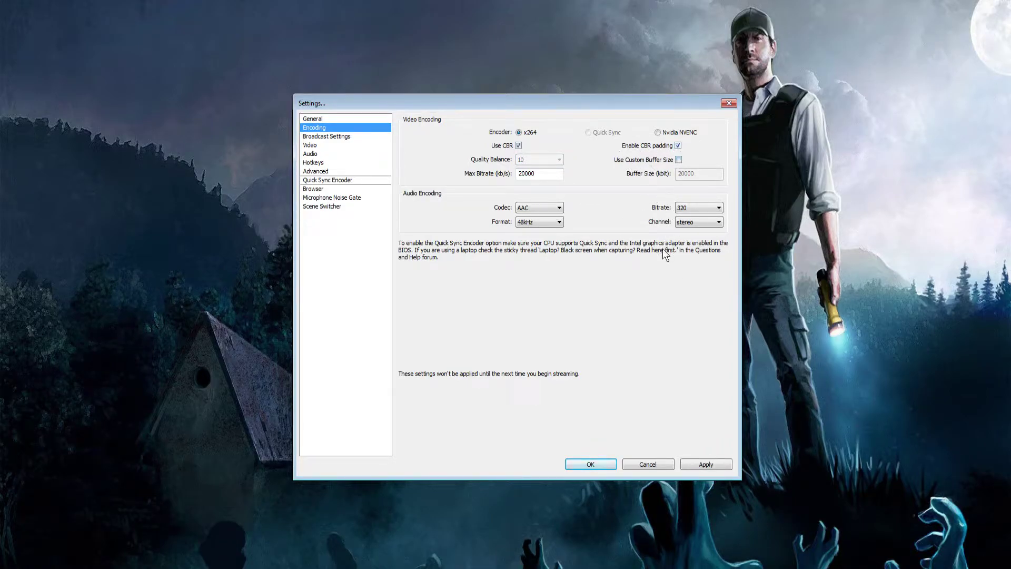
# Delete the 20000 Max Bitrate value and switch to the speed-test result
pyautogui.doubleClick(542, 169)
pyautogui.press('BackSpace')
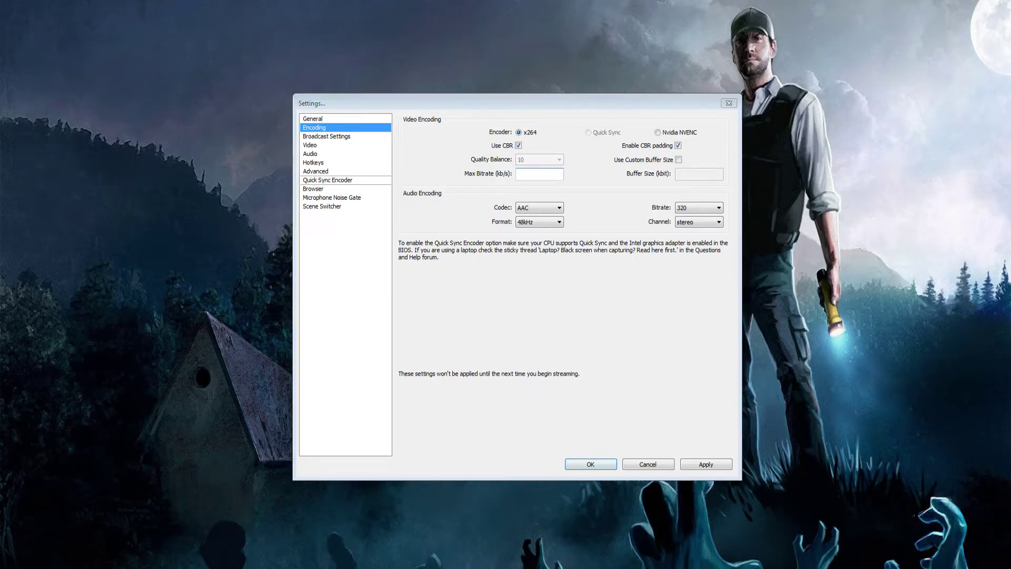
pyautogui.hotkey('alt', 'Tab')
pyautogui.hotkey('alt', 'Tab')
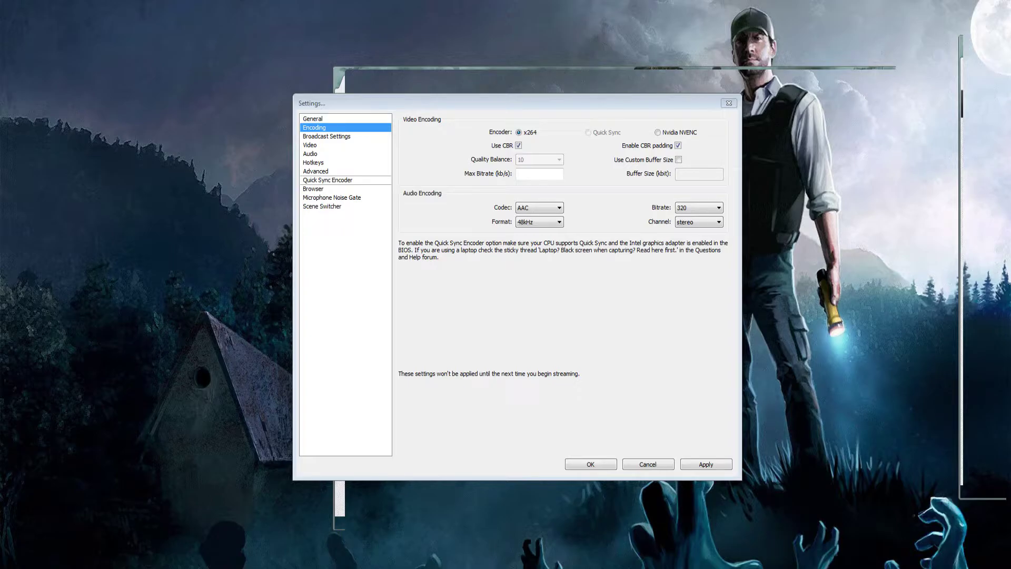
# Place the speed-test image (7.49 Mbps upload) beside the Encoding settings, then close it
pyautogui.moveTo(587, 41); pyautogui.dragTo(255, 84)
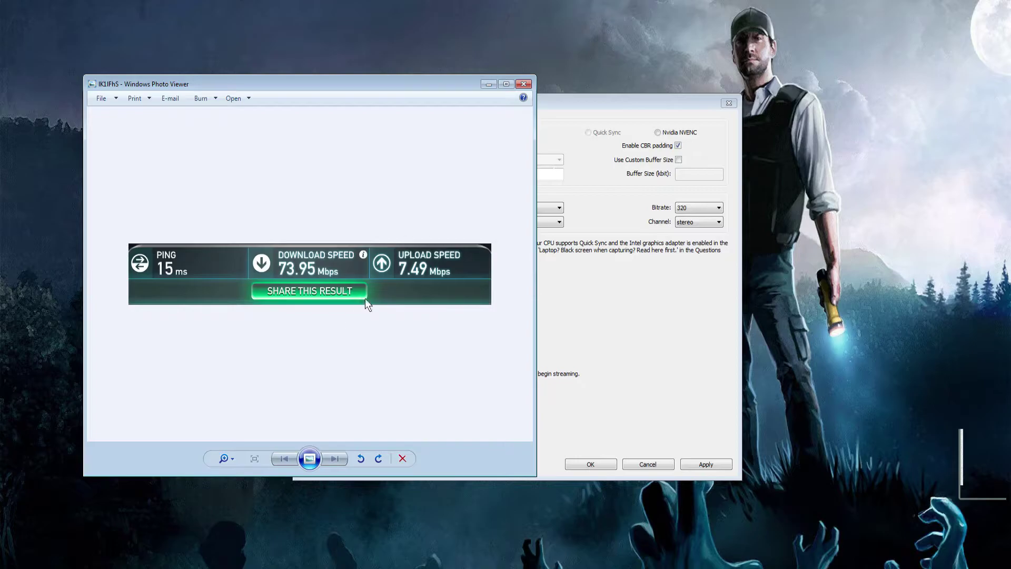
pyautogui.moveTo(574, 104)
pyautogui.mouseDown()
pyautogui.moveTo(764, 68)
pyautogui.moveTo(558, 144)
pyautogui.moveTo(569, 115)
pyautogui.mouseUp()
pyautogui.moveTo(347, 83); pyautogui.dragTo(339, 41)
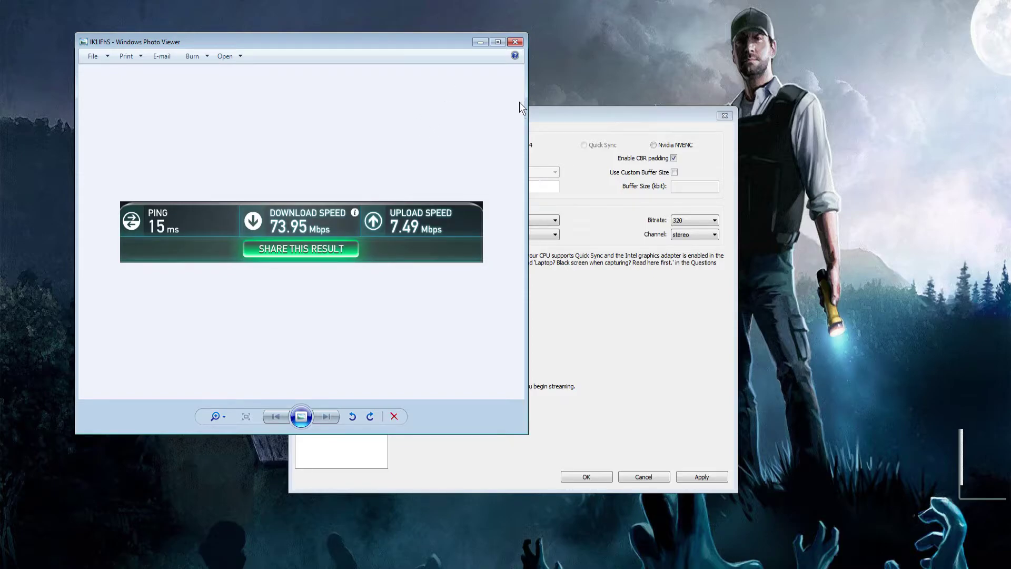
pyautogui.click(540, 187)
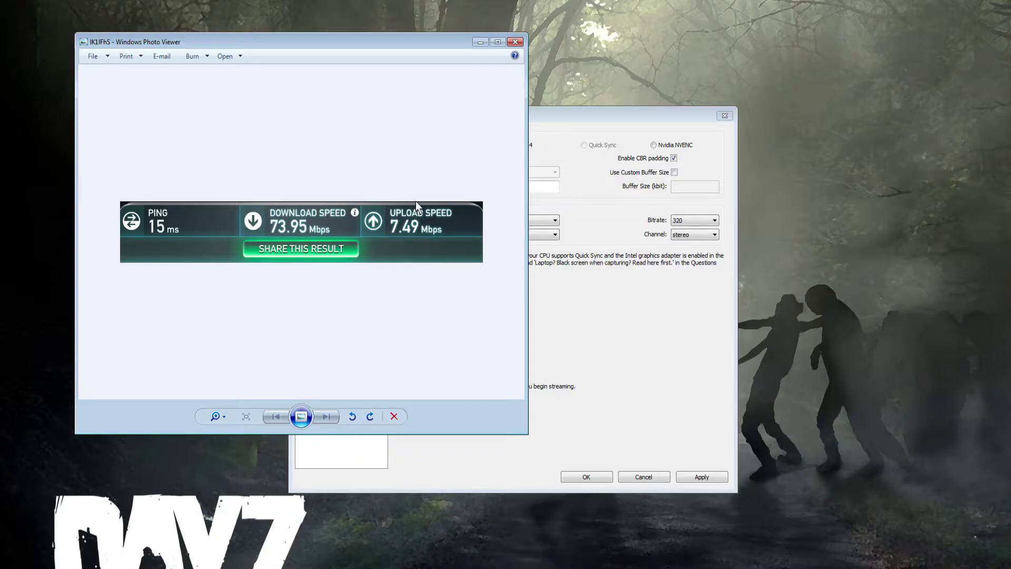
pyautogui.click(515, 42)
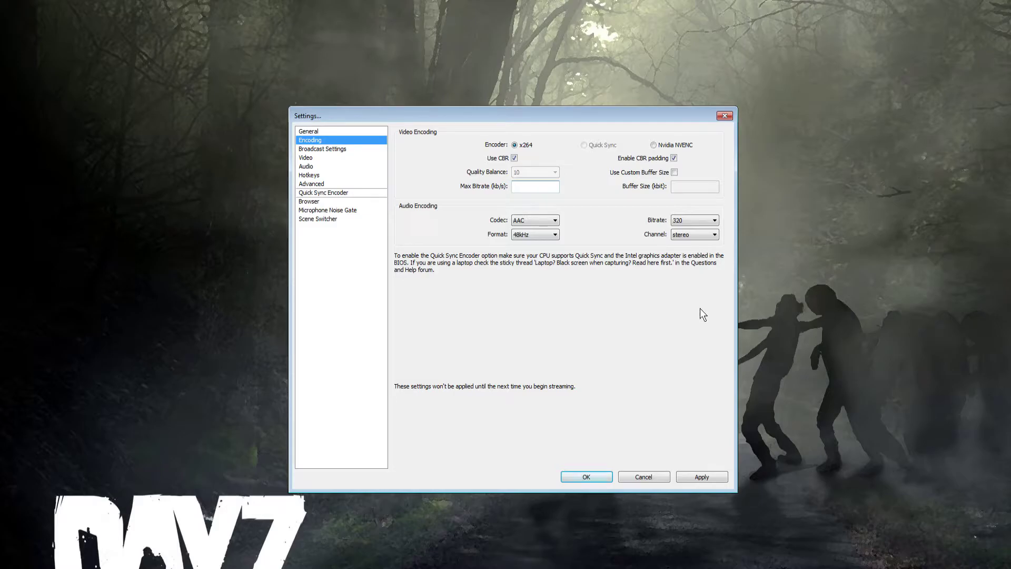
# Enter 2500 as the maximum bitrate, replacing the 3500 first typed
pyautogui.write('3500')
pyautogui.press('BackSpace')
pyautogui.press('BackSpace')
pyautogui.press('BackSpace')
pyautogui.press('BackSpace')
pyautogui.write('2500')
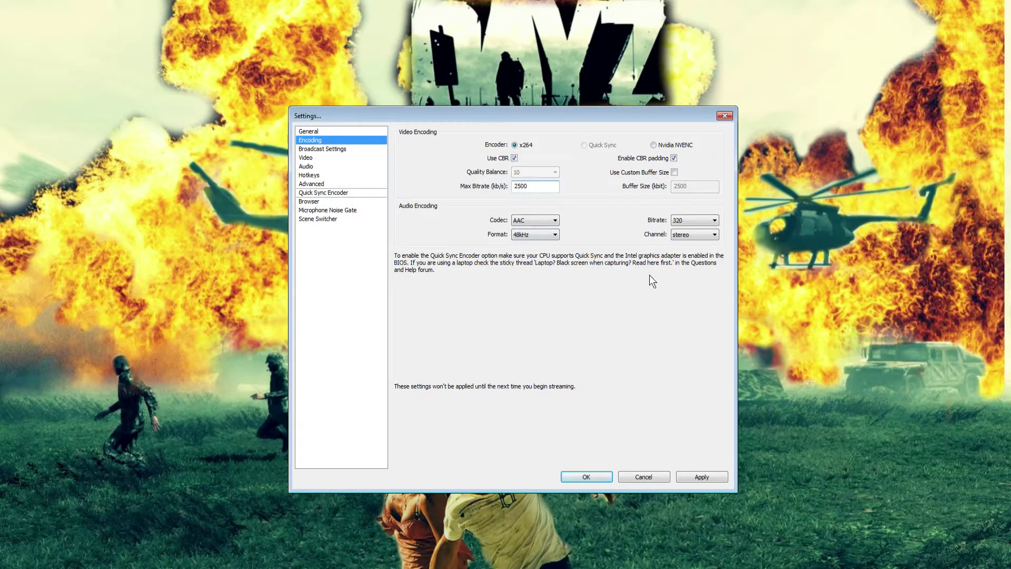
# Set audio bitrate to 128, then go to Broadcast Settings without applying changes
pyautogui.click(681, 221)
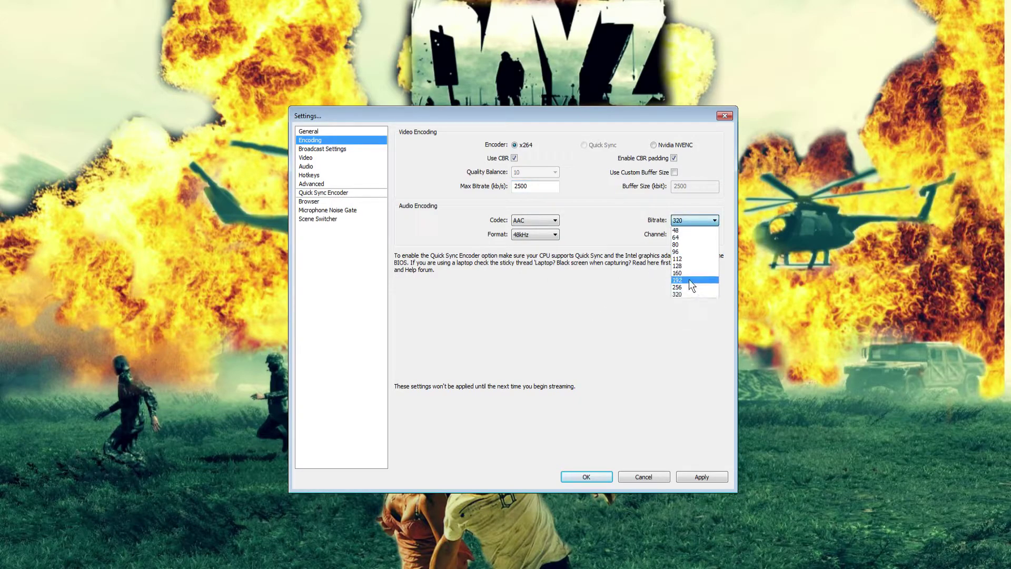
pyautogui.click(684, 258)
pyautogui.click(685, 220)
pyautogui.click(682, 266)
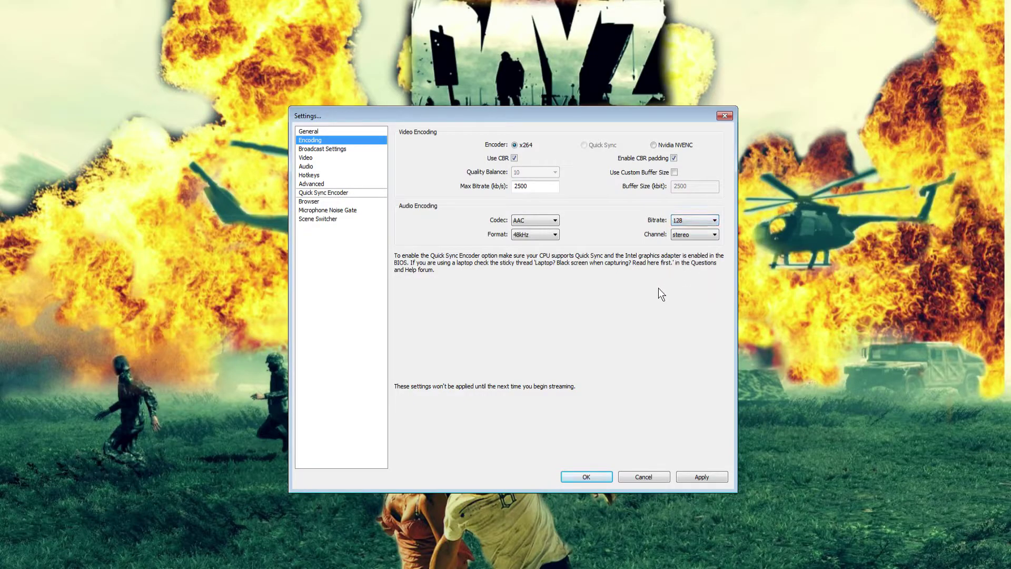
pyautogui.click(578, 254)
pyautogui.click(329, 149)
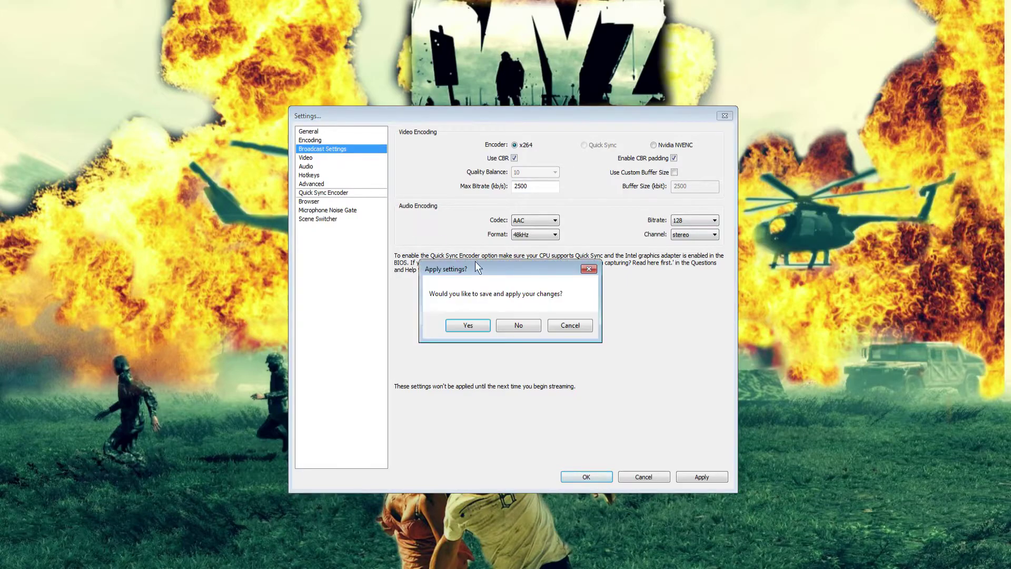
pyautogui.click(518, 326)
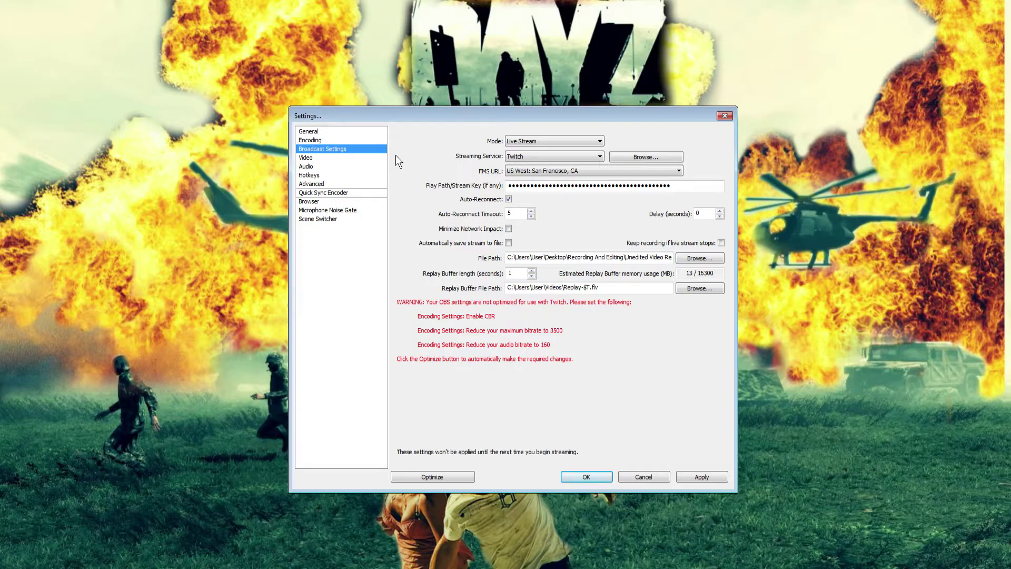
# Choose US West: Los Angeles, CA as the Twitch ingest server
pyautogui.click(597, 170)
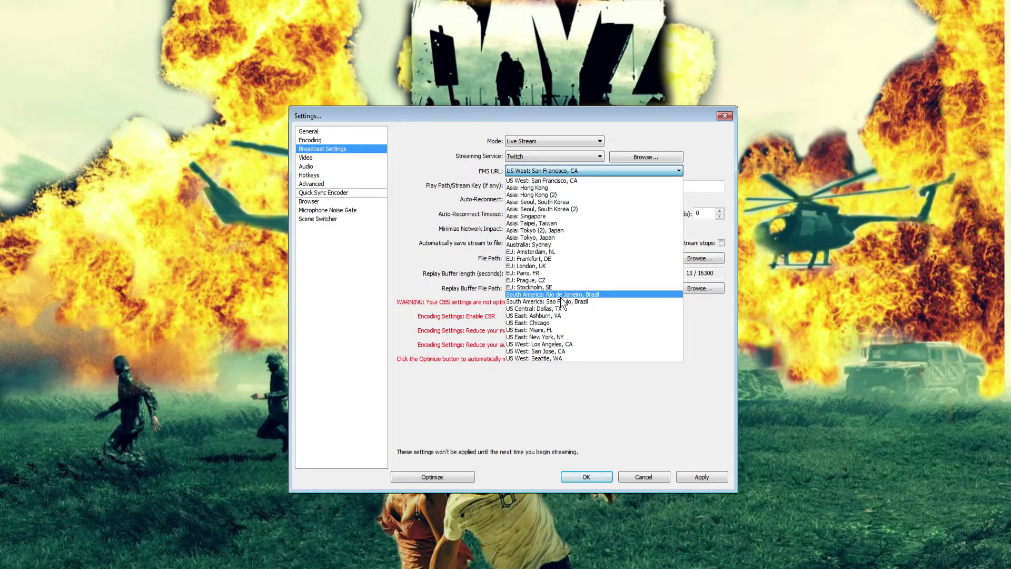
pyautogui.click(556, 344)
pyautogui.click(552, 171)
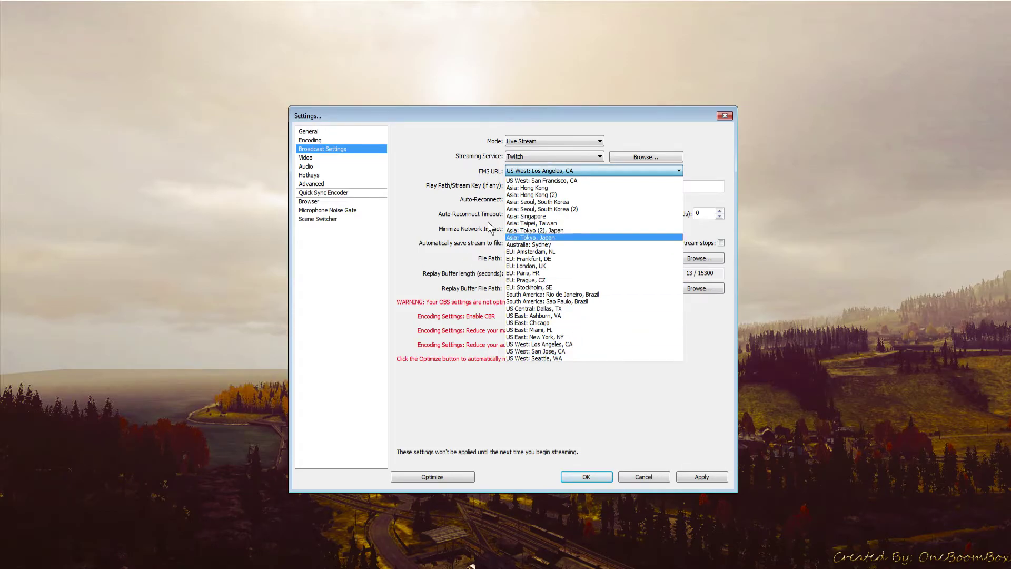
pyautogui.click(434, 172)
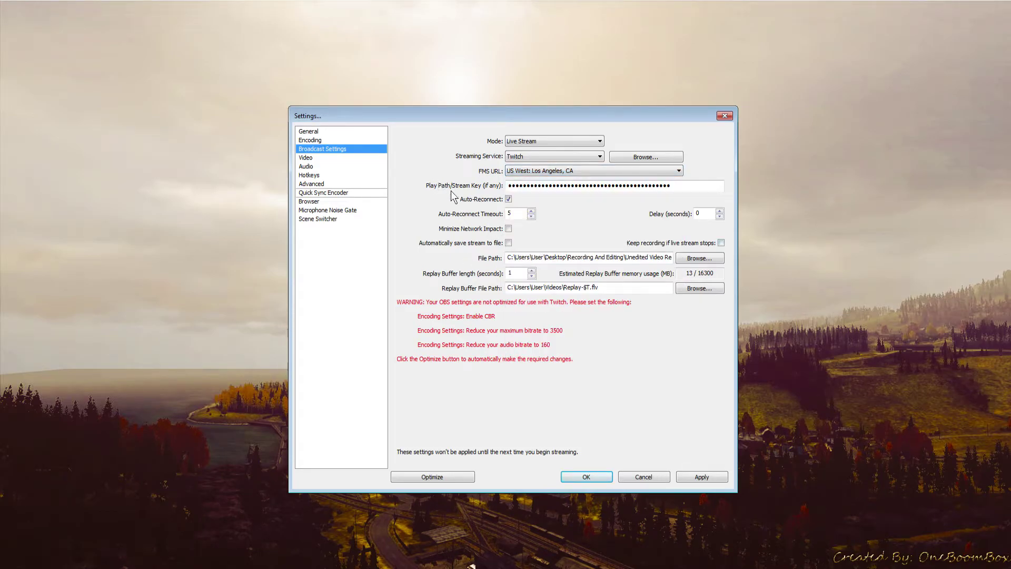
# Select the stream key text in Broadcast Settings
pyautogui.moveTo(670, 187); pyautogui.dragTo(485, 185)
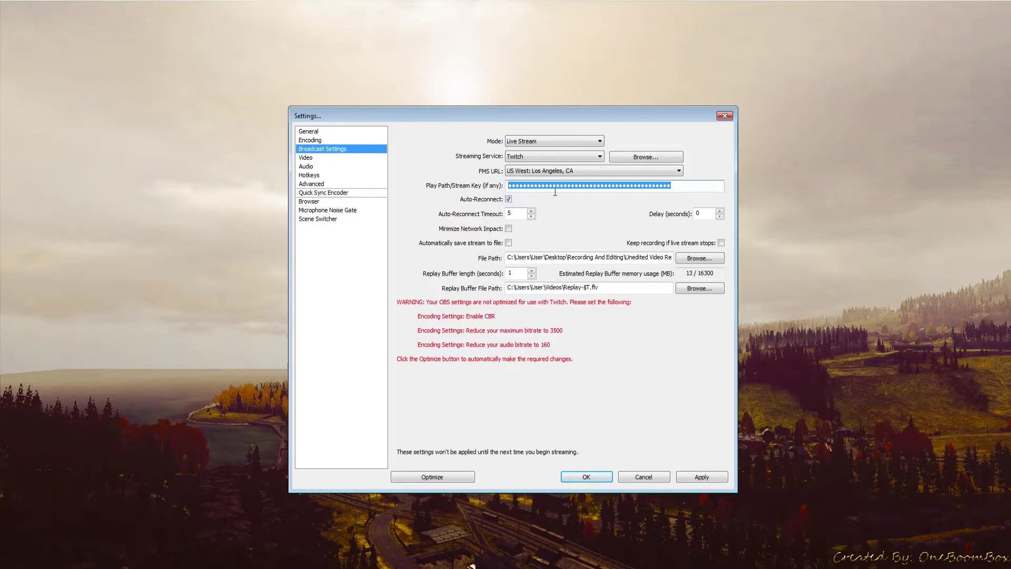
pyautogui.press('End')
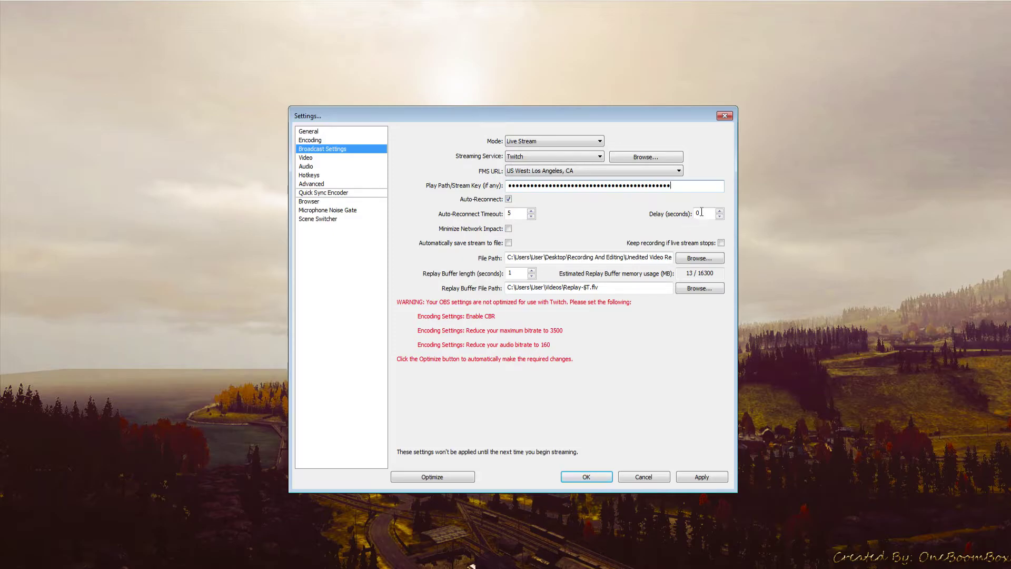
pyautogui.moveTo(662, 186); pyautogui.dragTo(449, 220)
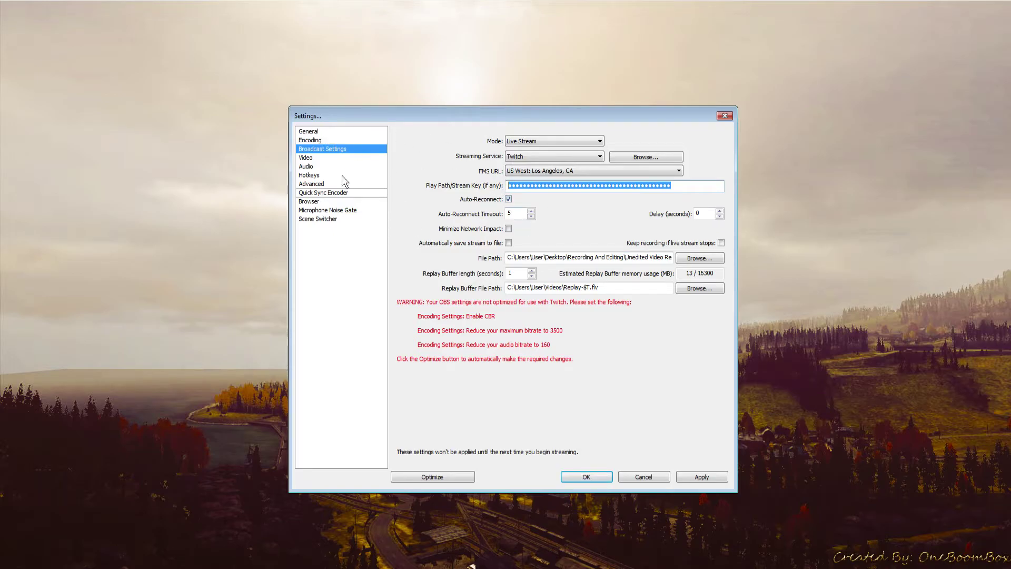
# Turn off Auto-Reconnect and enable automatically saving the stream to file
pyautogui.click(508, 200)
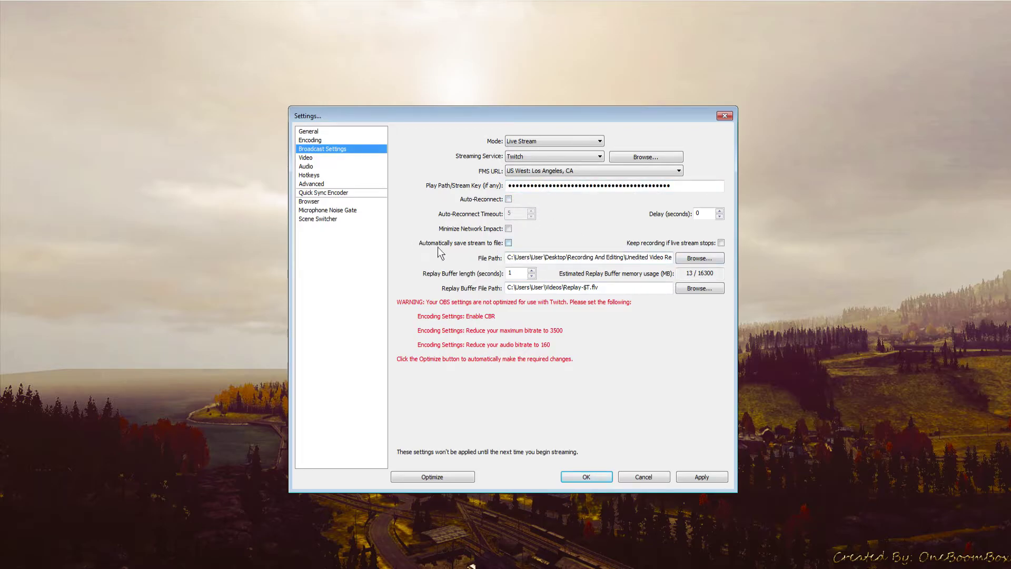
pyautogui.click(509, 243)
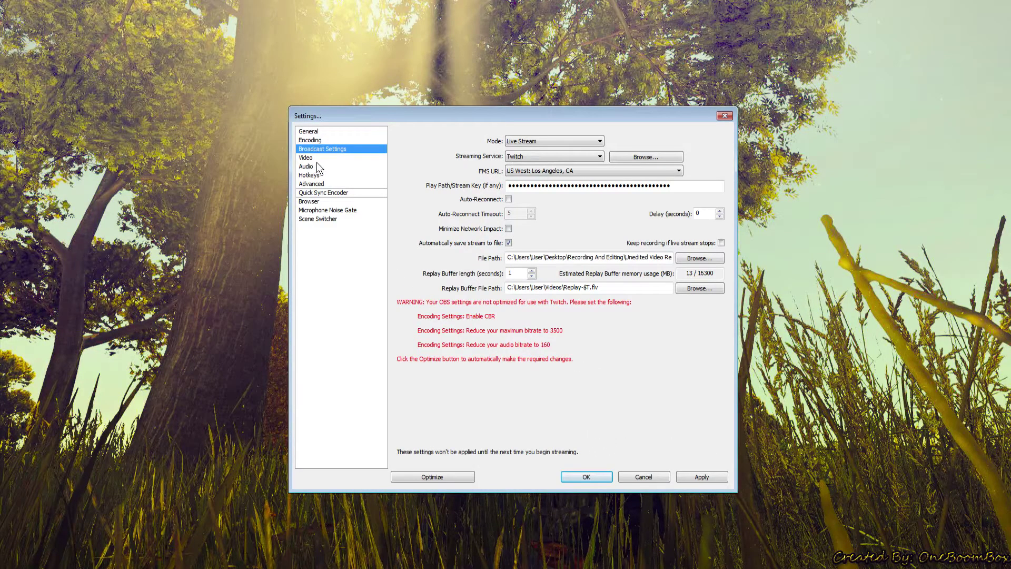
pyautogui.click(311, 167)
pyautogui.click(470, 325)
pyautogui.press('Up')
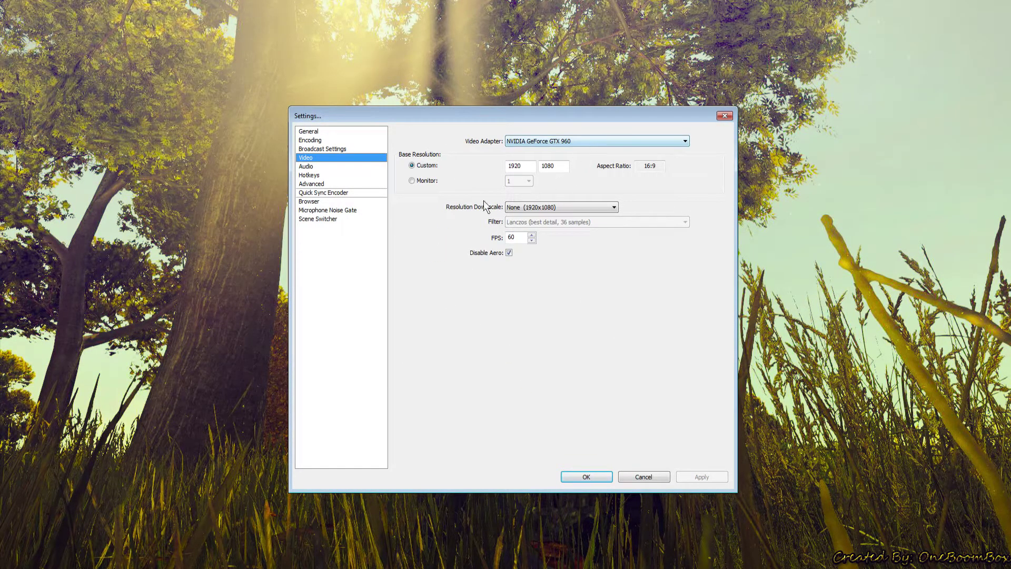
pyautogui.doubleClick(515, 166)
pyautogui.press('Tab')
pyautogui.doubleClick(518, 168)
pyautogui.press('Tab')
pyautogui.click(542, 207)
pyautogui.click(583, 206)
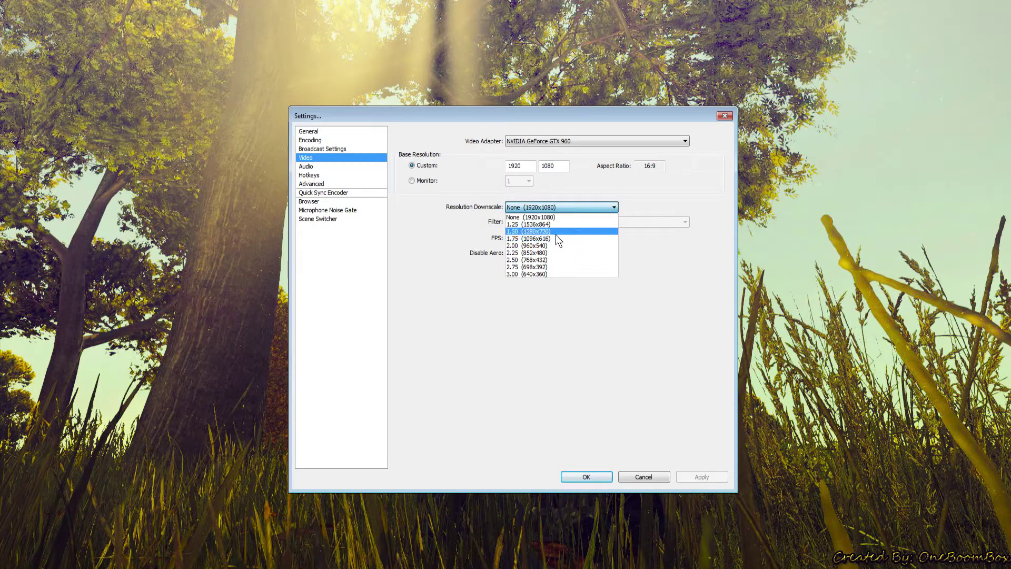
pyautogui.click(513, 232)
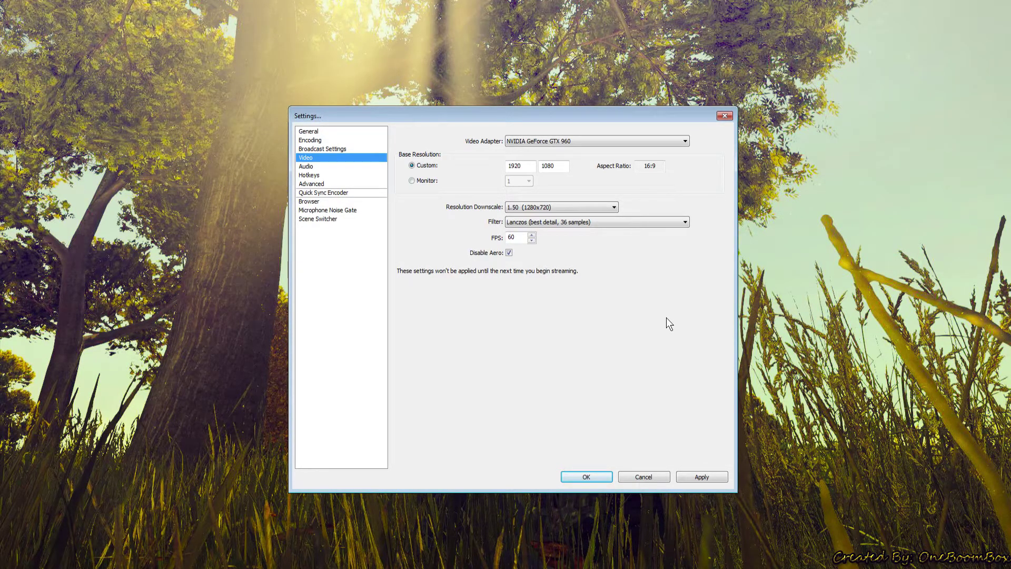
pyautogui.click(611, 222)
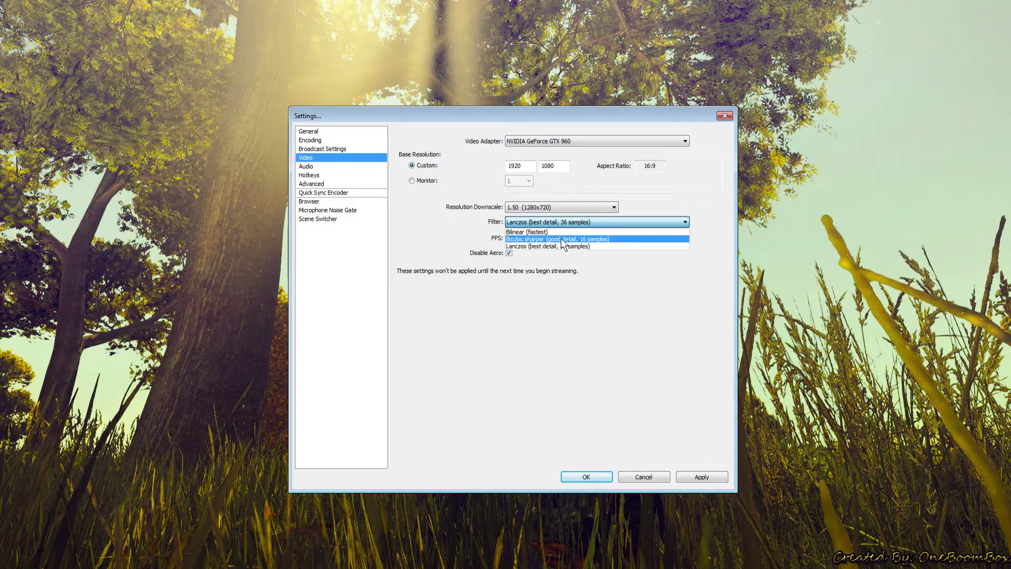
pyautogui.click(534, 303)
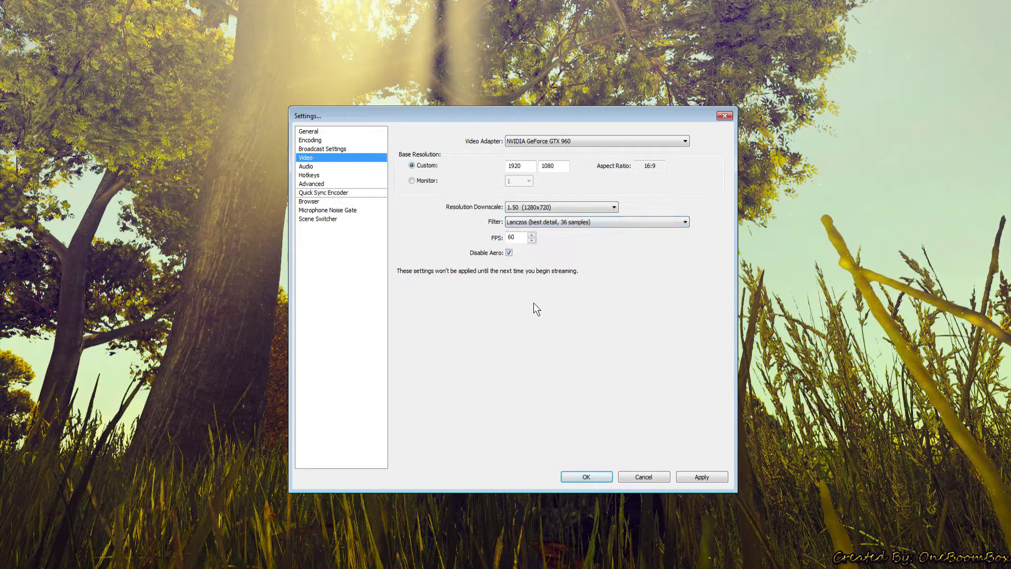
pyautogui.doubleClick(508, 237)
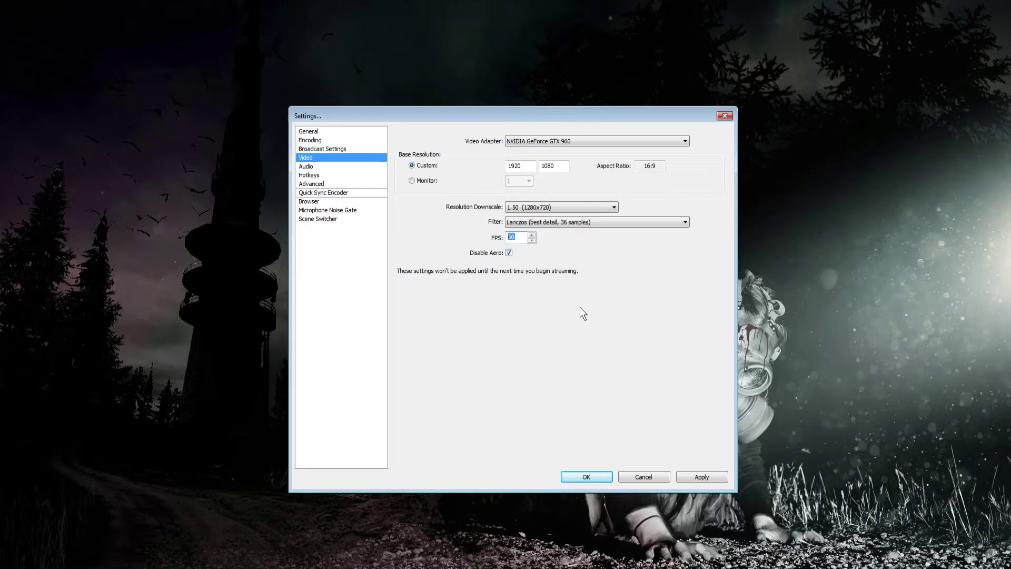
# Change the Video page frame rate to 30 FPS
pyautogui.write('30')
pyautogui.hotkey('shift', 'Left')
pyautogui.moveTo(498, 116)
pyautogui.mouseDown()
pyautogui.moveTo(167, 79)
pyautogui.moveTo(469, 128)
pyautogui.moveTo(493, 117)
pyautogui.mouseUp()
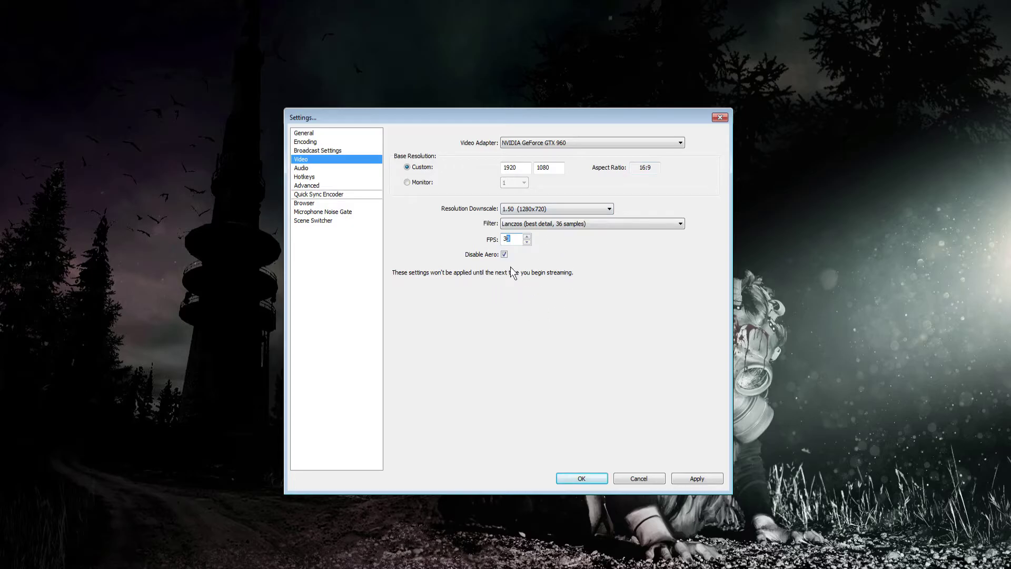
pyautogui.click(301, 168)
# Discard video changes and keep desktop audio on Default with microphone disabled
pyautogui.click(516, 326)
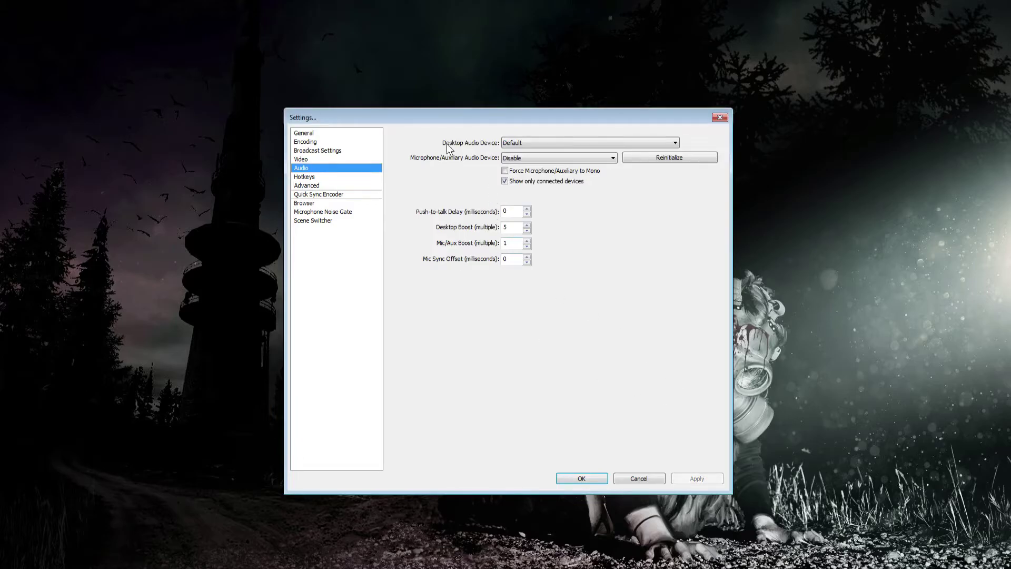
pyautogui.click(519, 143)
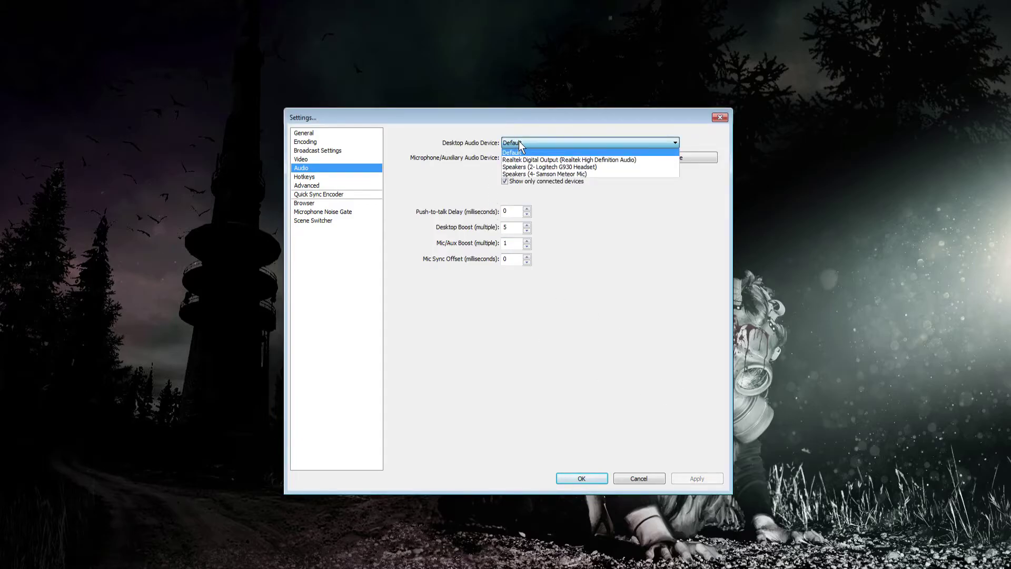
pyautogui.click(519, 142)
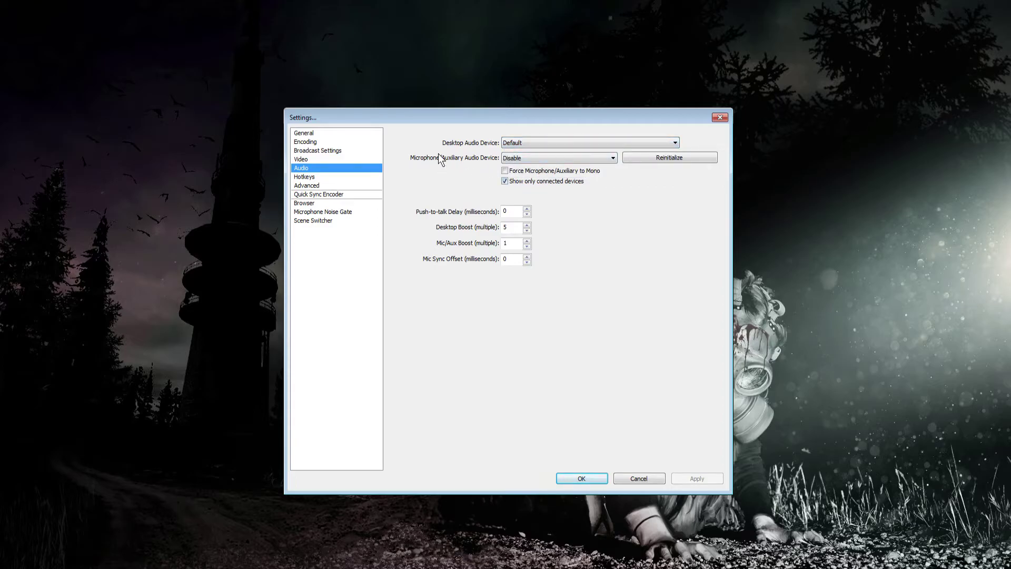
pyautogui.click(517, 157)
pyautogui.click(520, 157)
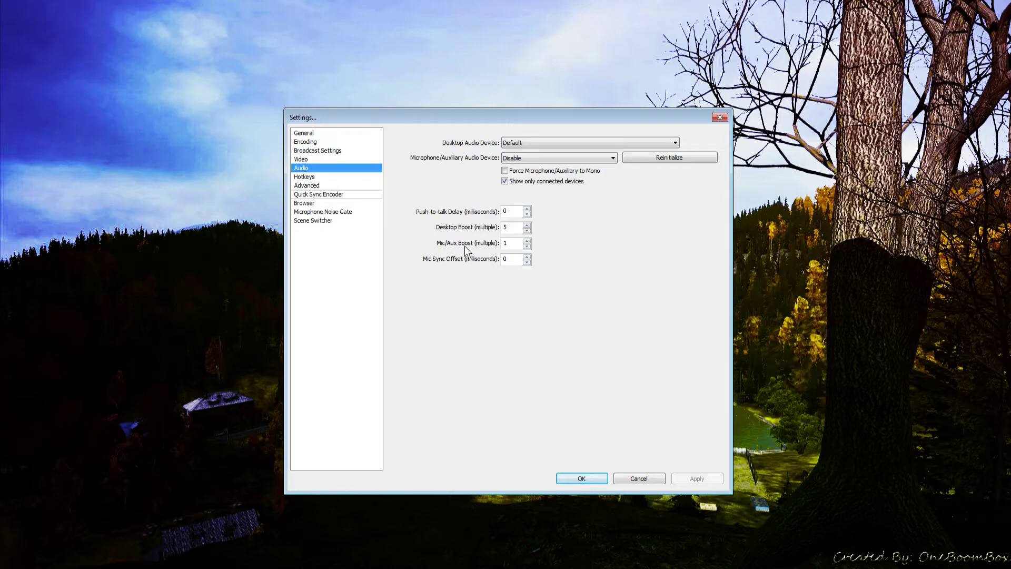
# Review the Mic/Aux Boost and Desktop Boost values, then view Hotkeys
pyautogui.doubleClick(507, 243)
pyautogui.doubleClick(513, 228)
pyautogui.click(302, 177)
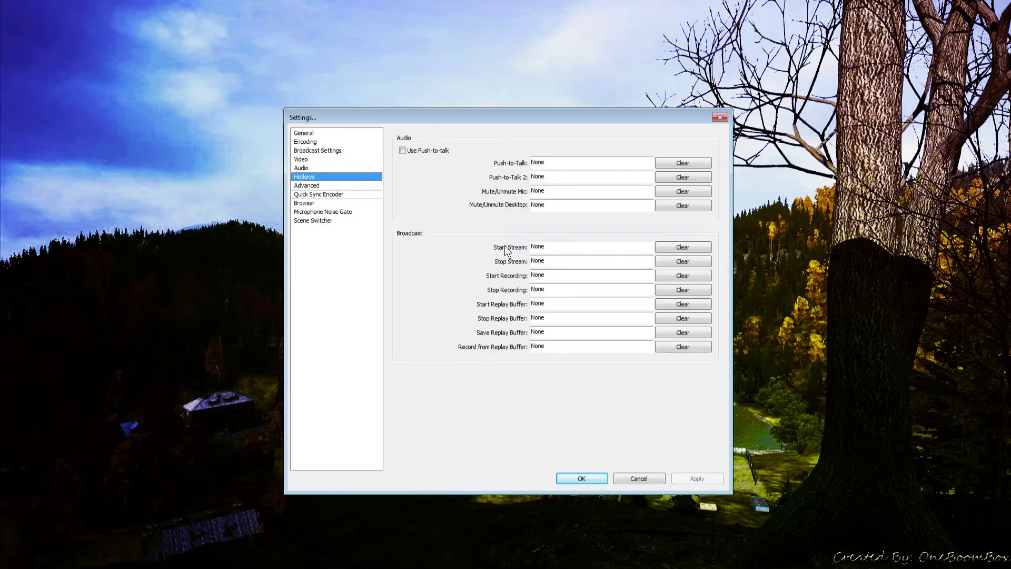
# View the Advanced settings page, then close the Settings dialog
pyautogui.click(329, 186)
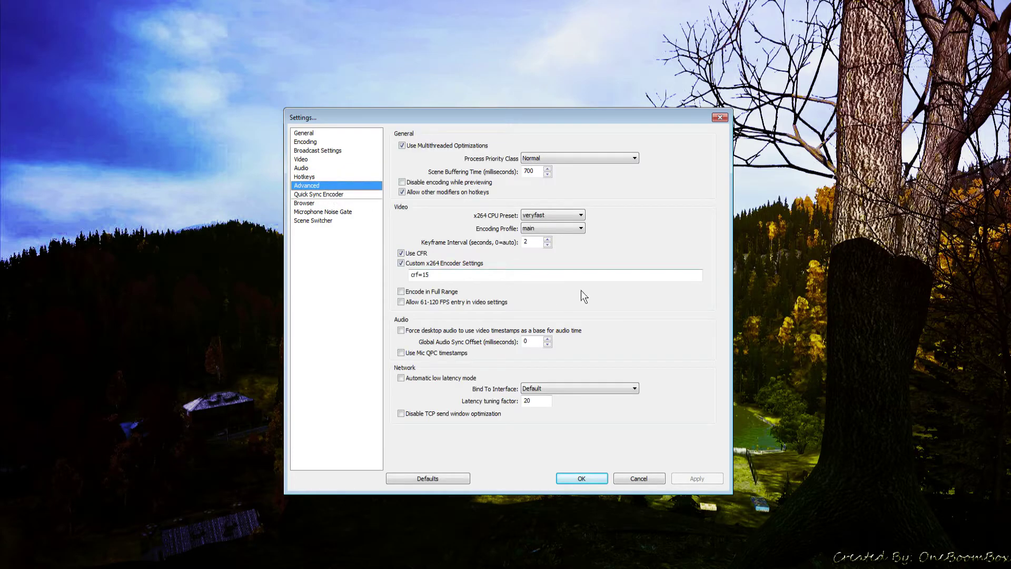
pyautogui.moveTo(501, 120); pyautogui.dragTo(530, 122)
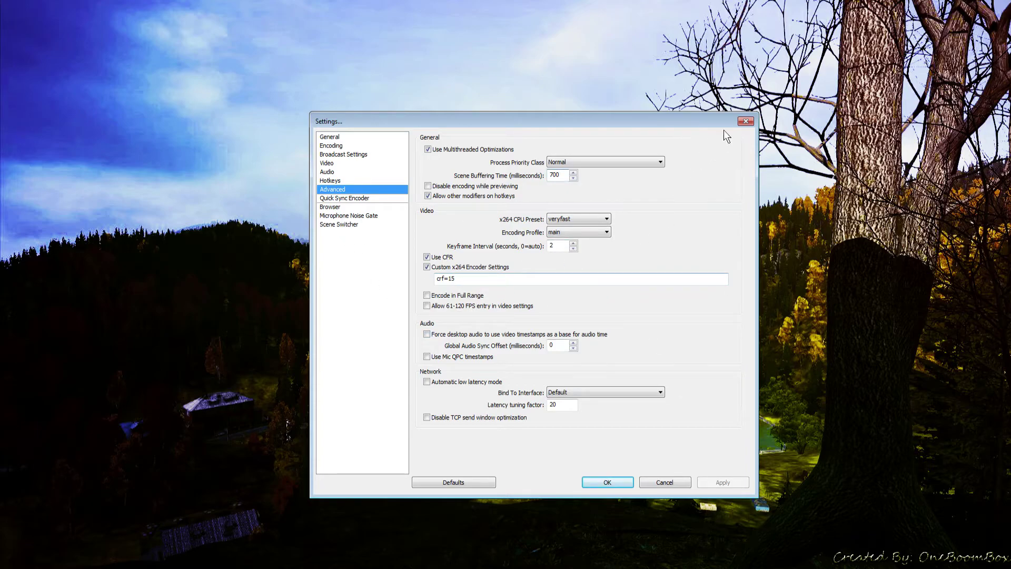
pyautogui.click(746, 121)
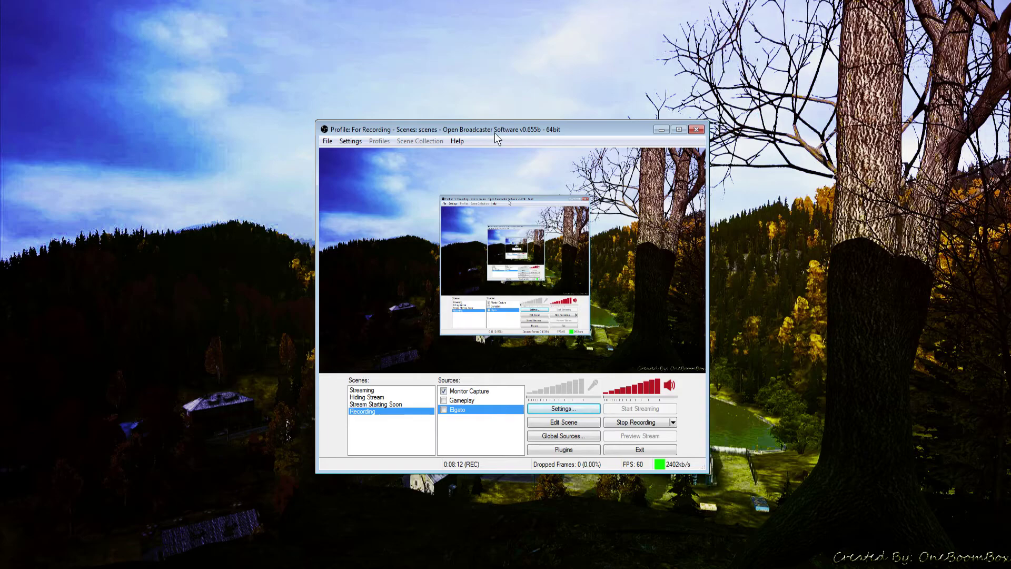
# Show the Add submenu of source types from the Sources list's context menu
pyautogui.moveTo(495, 132); pyautogui.dragTo(514, 122)
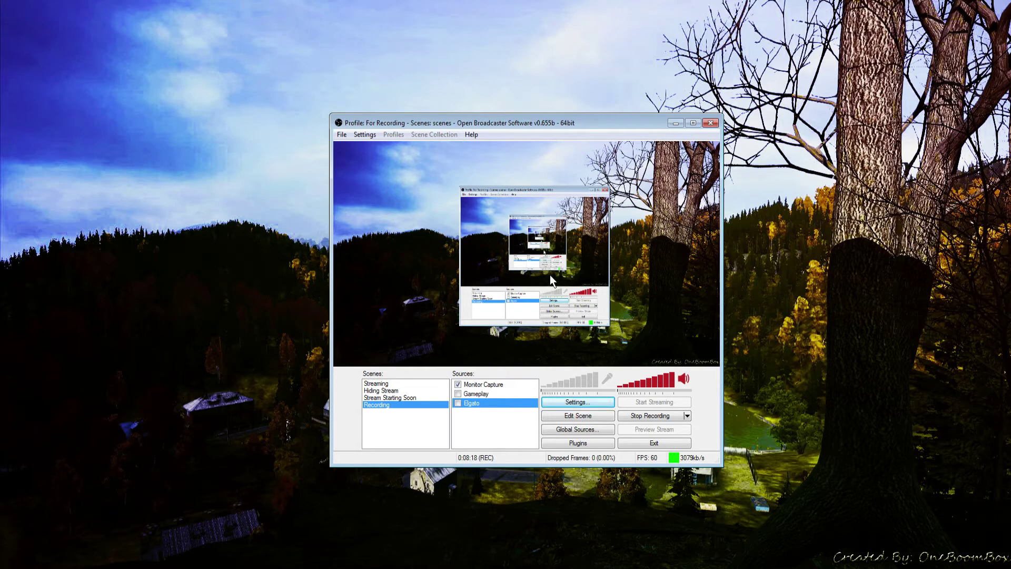
pyautogui.rightClick(383, 426)
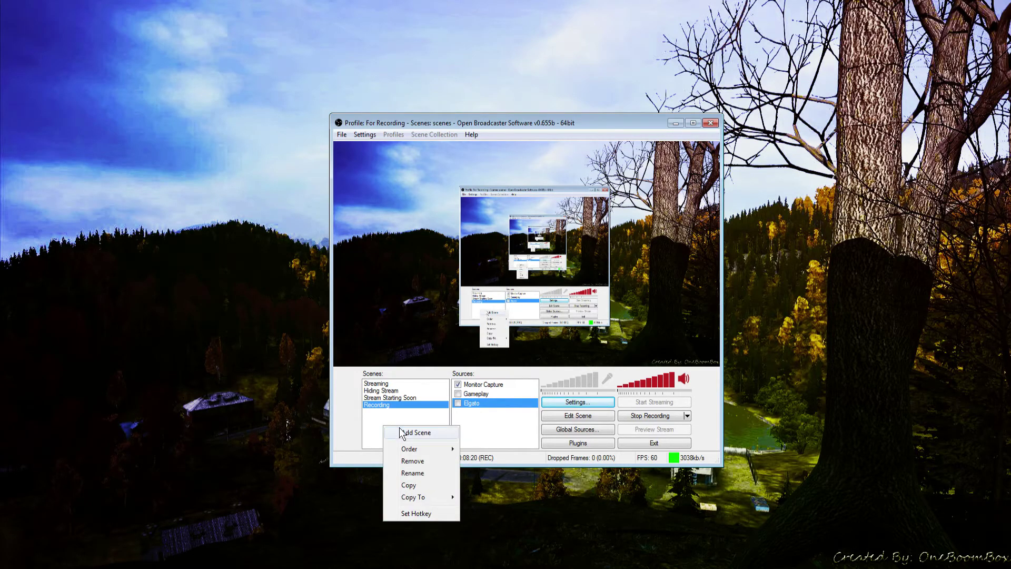
pyautogui.click(375, 425)
pyautogui.rightClick(480, 425)
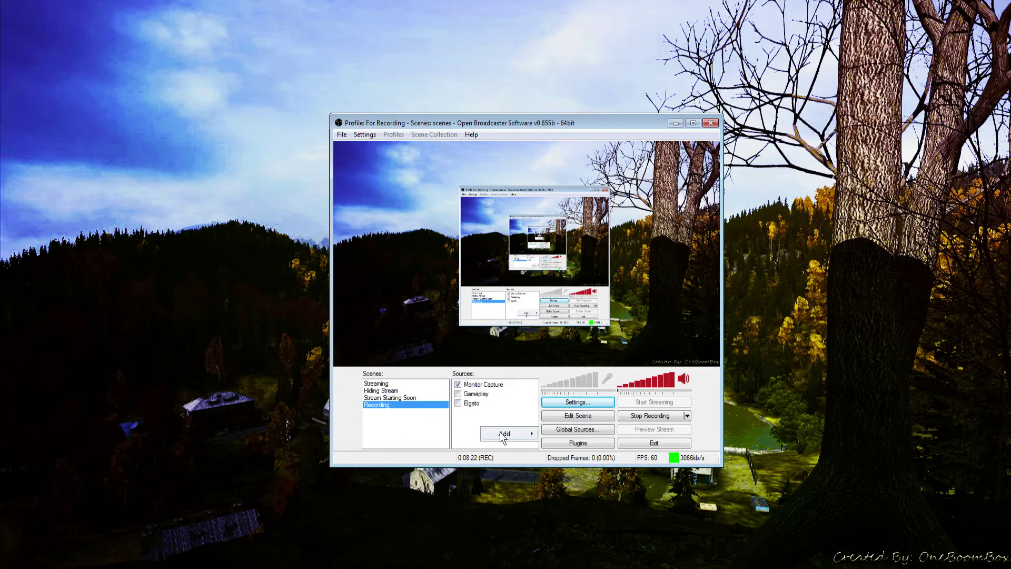
pyautogui.moveTo(530, 427)
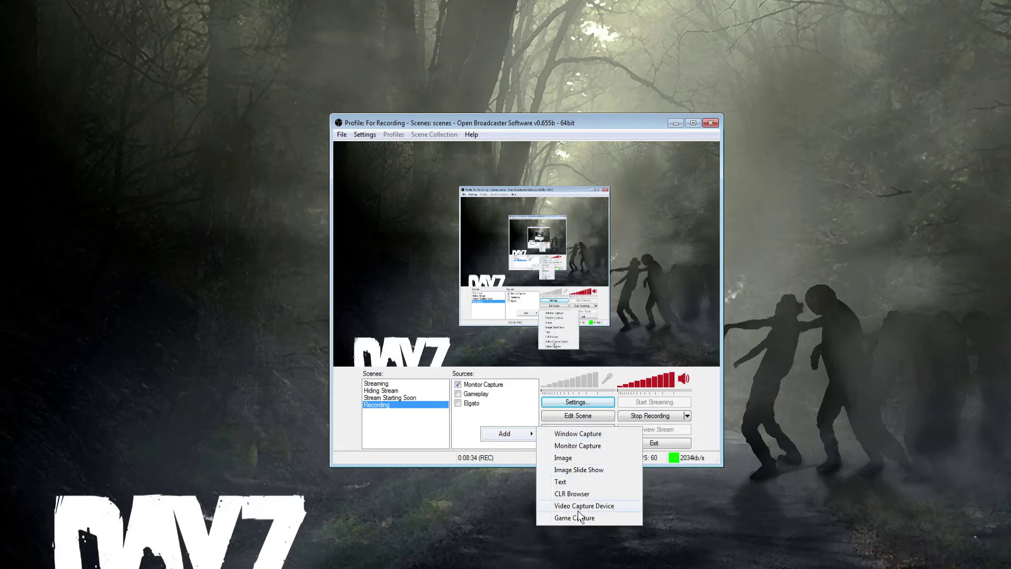
pyautogui.click(573, 518)
pyautogui.click(548, 300)
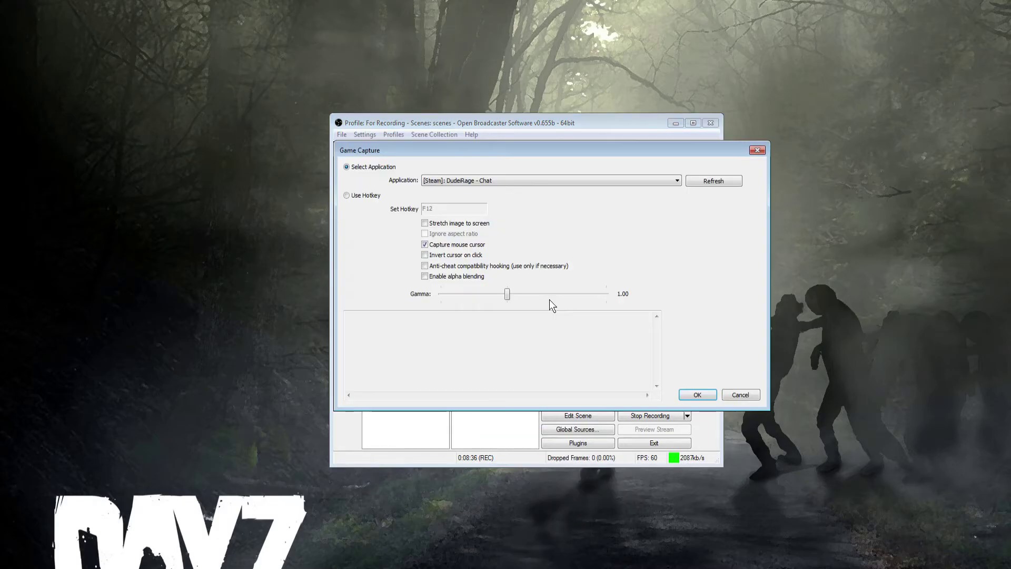
pyautogui.click(491, 179)
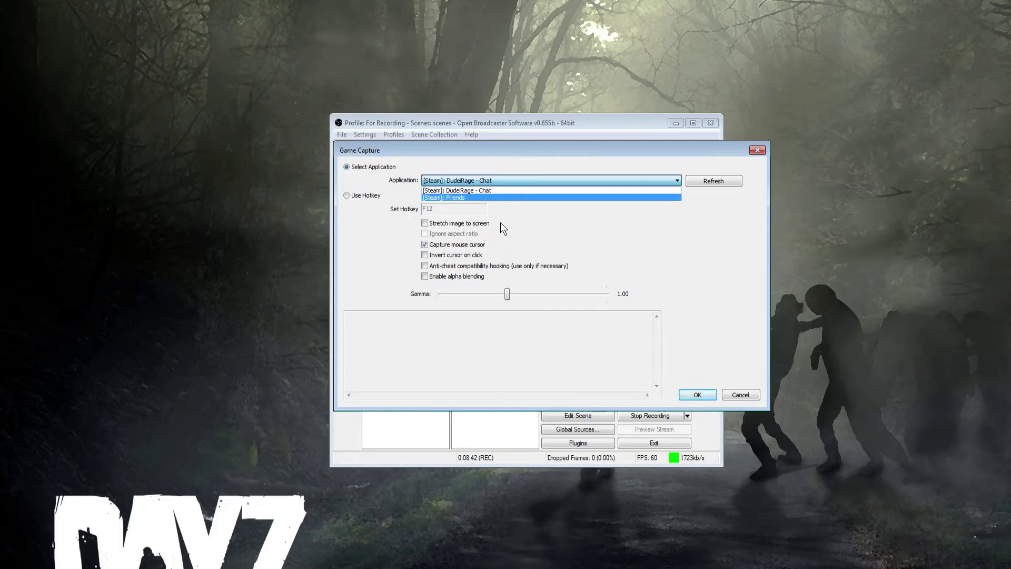
pyautogui.click(475, 197)
pyautogui.click(425, 223)
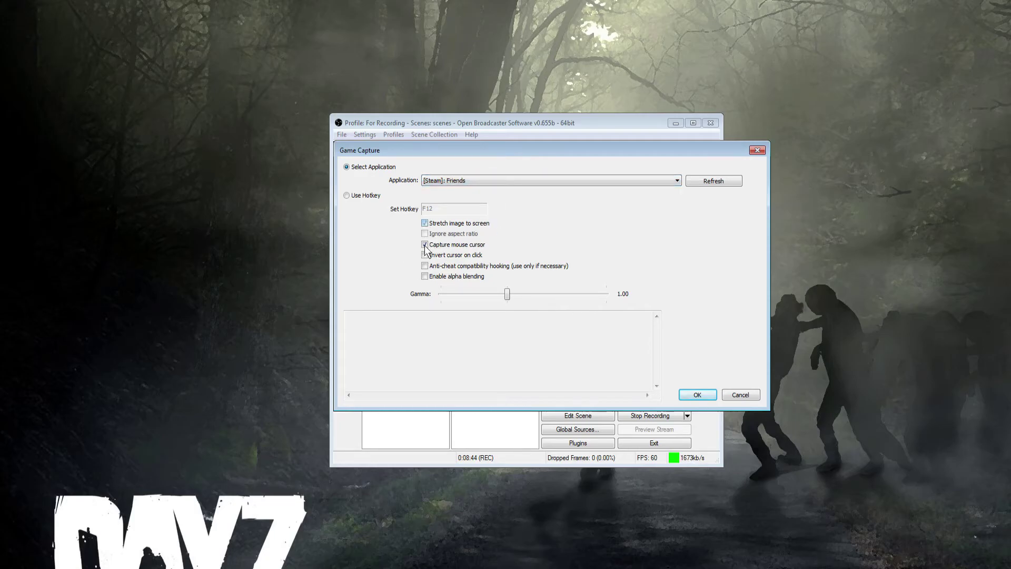
pyautogui.click(425, 234)
pyautogui.click(740, 394)
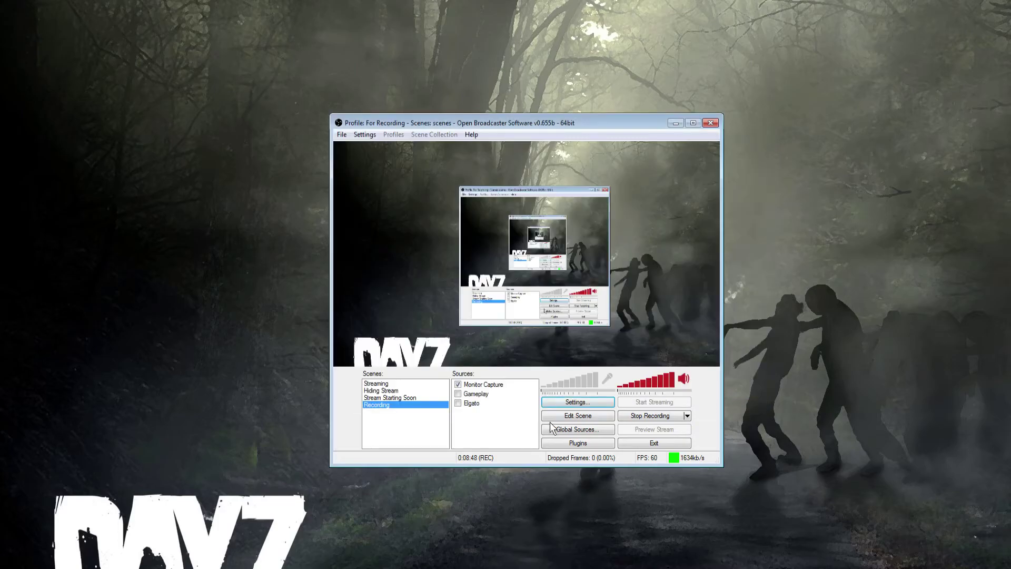
pyautogui.rightClick(467, 430)
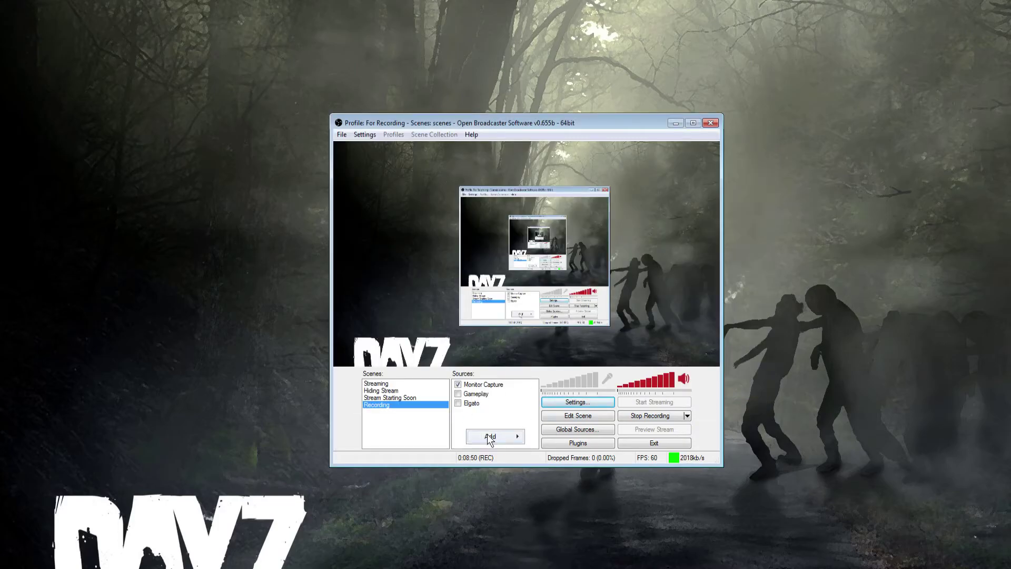
pyautogui.moveTo(489, 437)
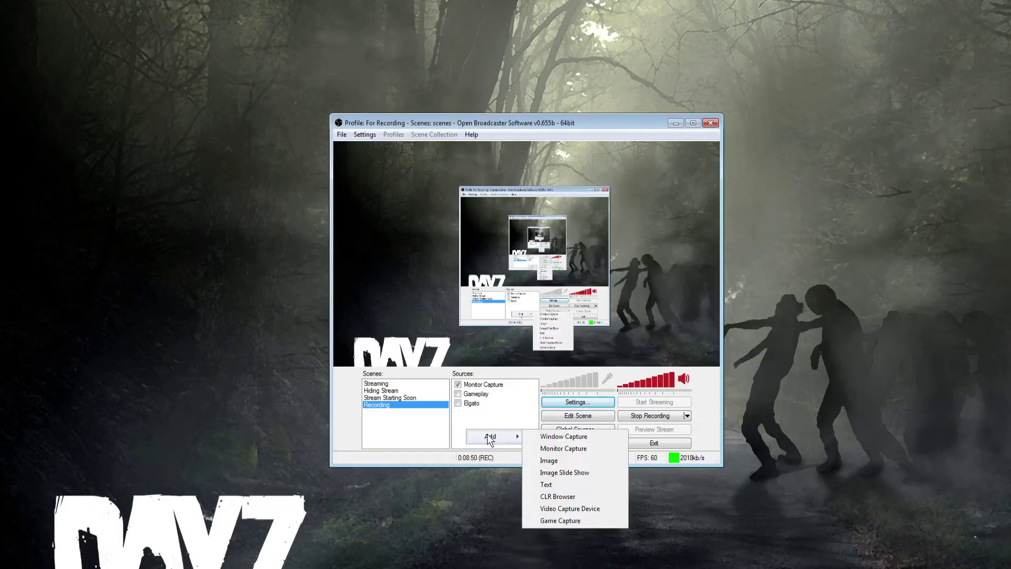
pyautogui.click(570, 509)
pyautogui.click(529, 301)
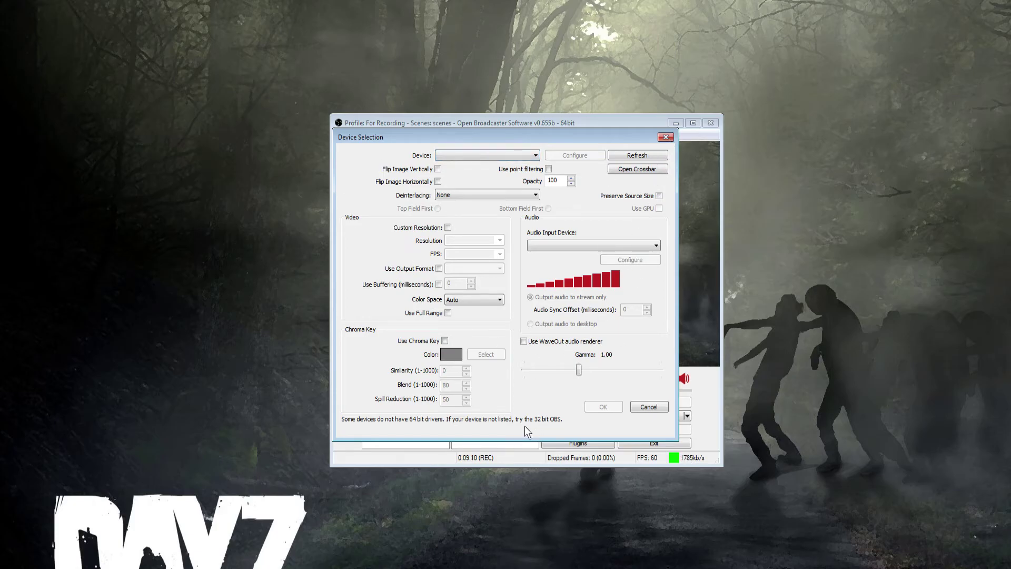
pyautogui.click(649, 407)
pyautogui.click(476, 404)
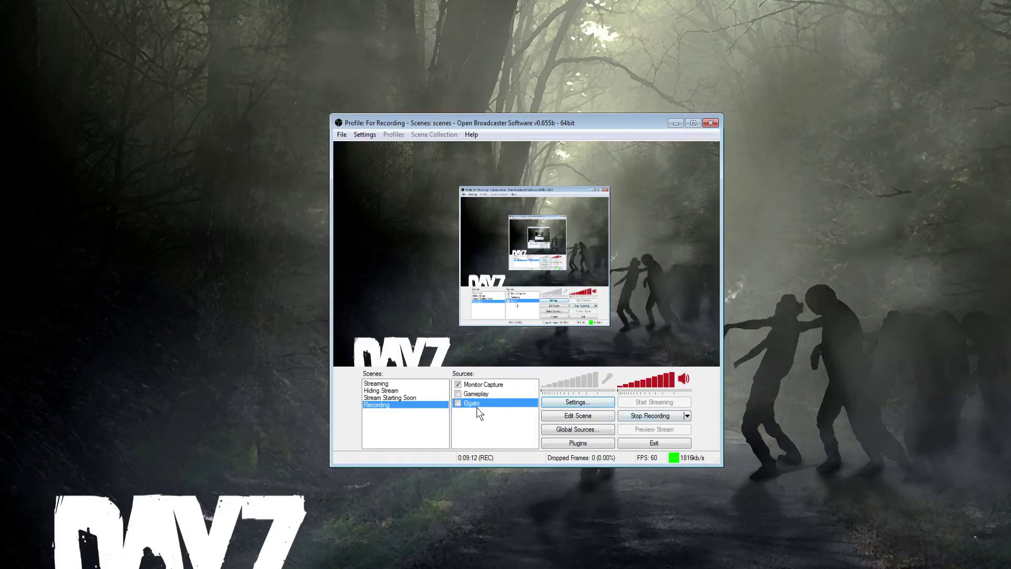
pyautogui.rightClick(476, 406)
pyautogui.rightClick(469, 426)
pyautogui.moveTo(500, 431)
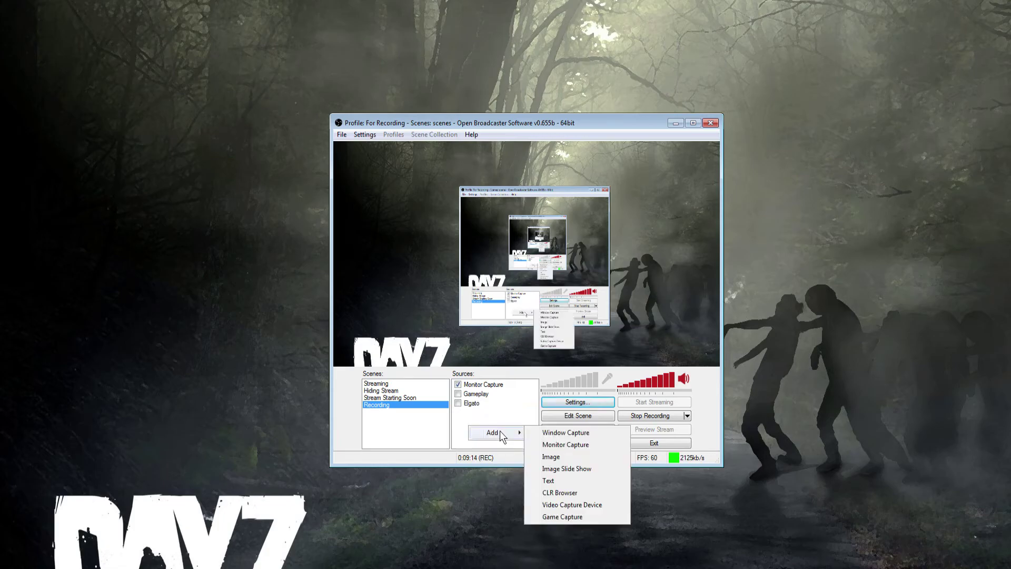
pyautogui.click(560, 468)
pyautogui.click(579, 298)
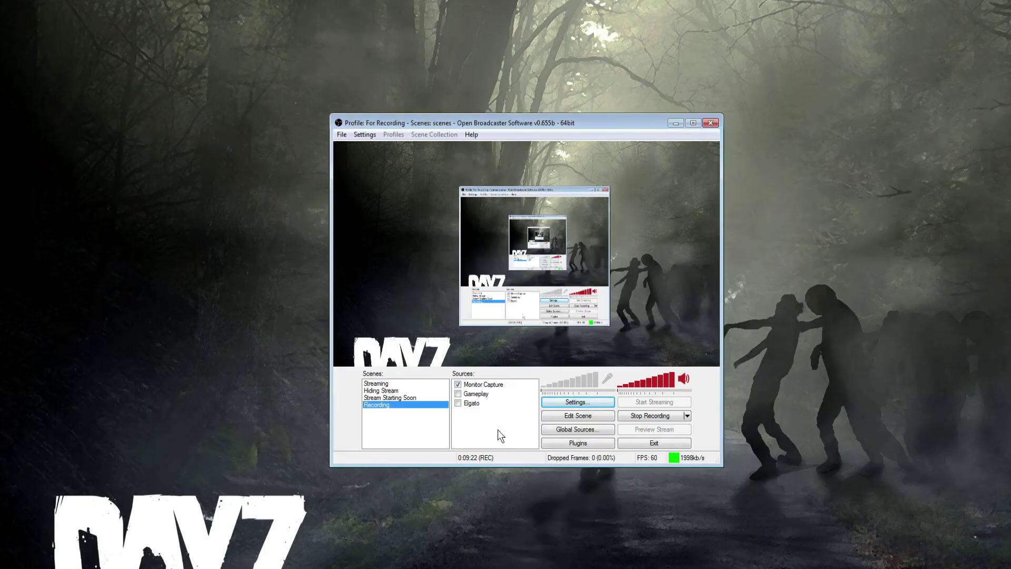